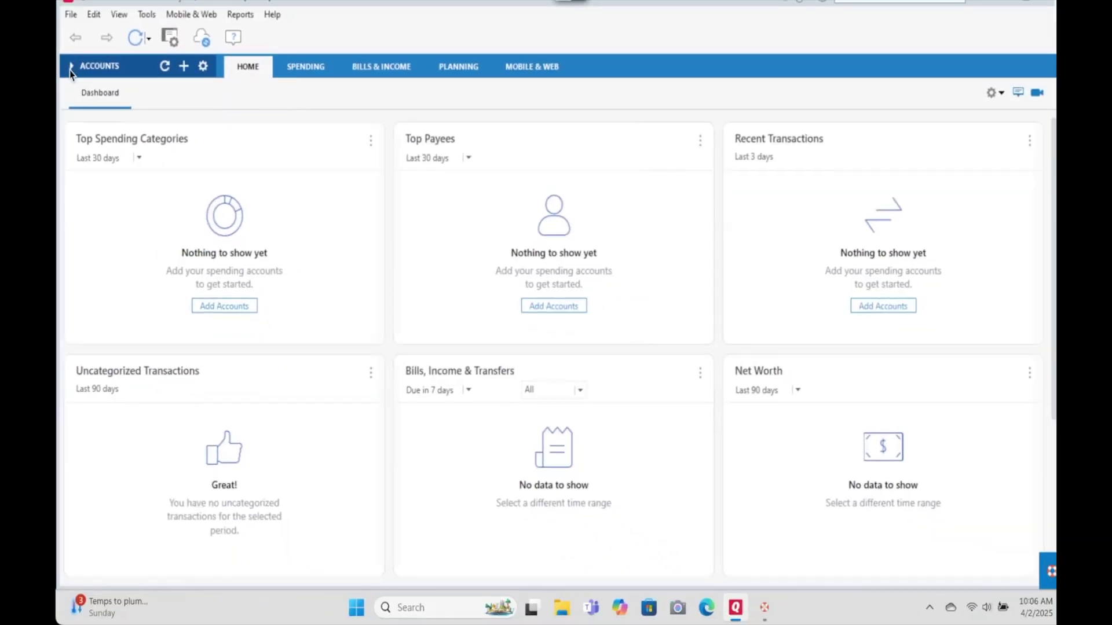
Expand the Accounts sidebar and show the File menu's backup, restore and repair commands.
{"action": "left_click", "coordinate": [70, 67]}
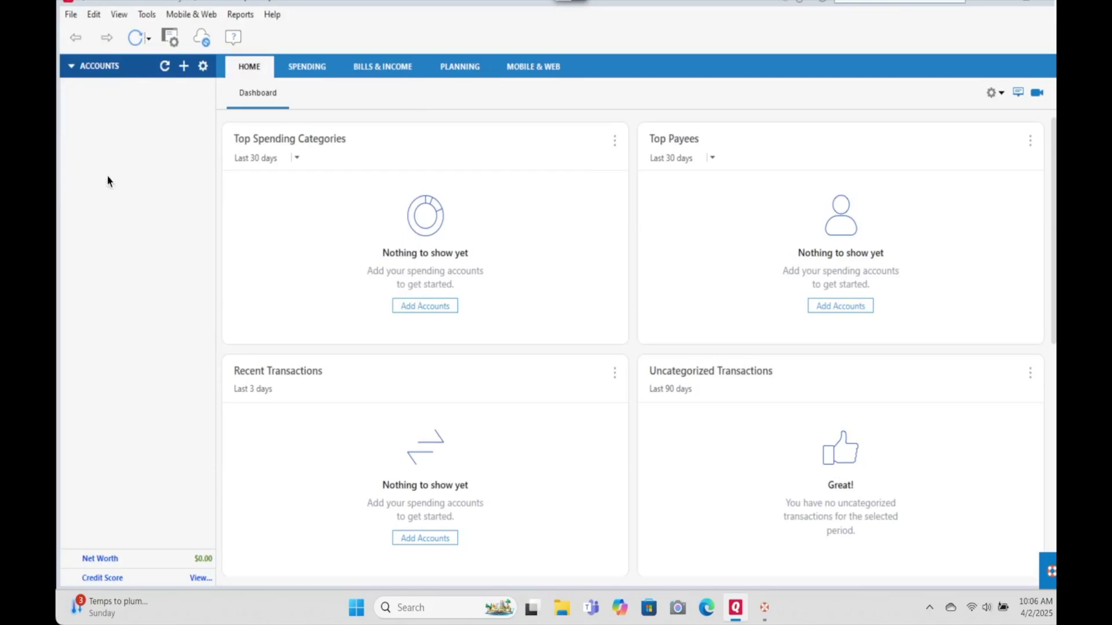
{"action": "left_click", "coordinate": [70, 15]}
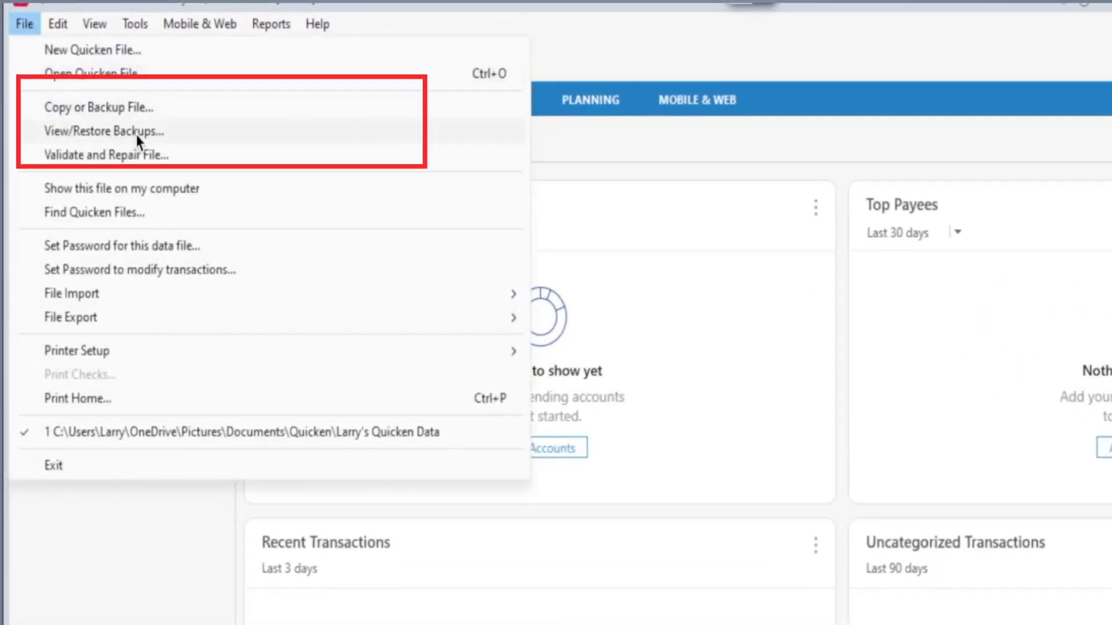
Restore the 2025-04-01 automatic backup, overwriting the currently open data file.
{"action": "left_click", "coordinate": [99, 131]}
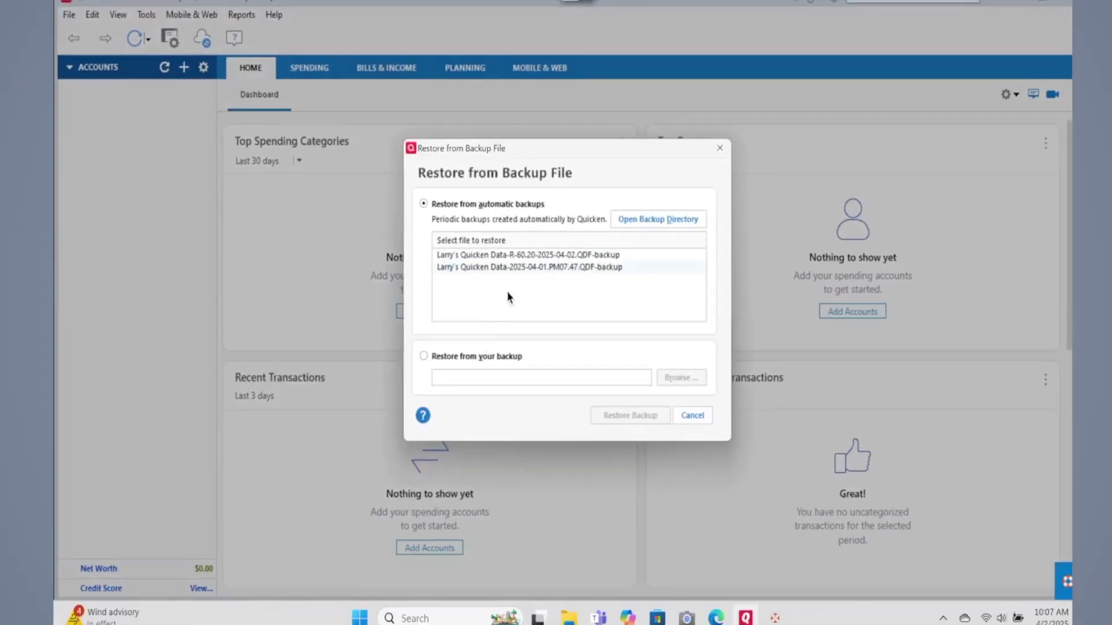
{"action": "left_click", "coordinate": [556, 267]}
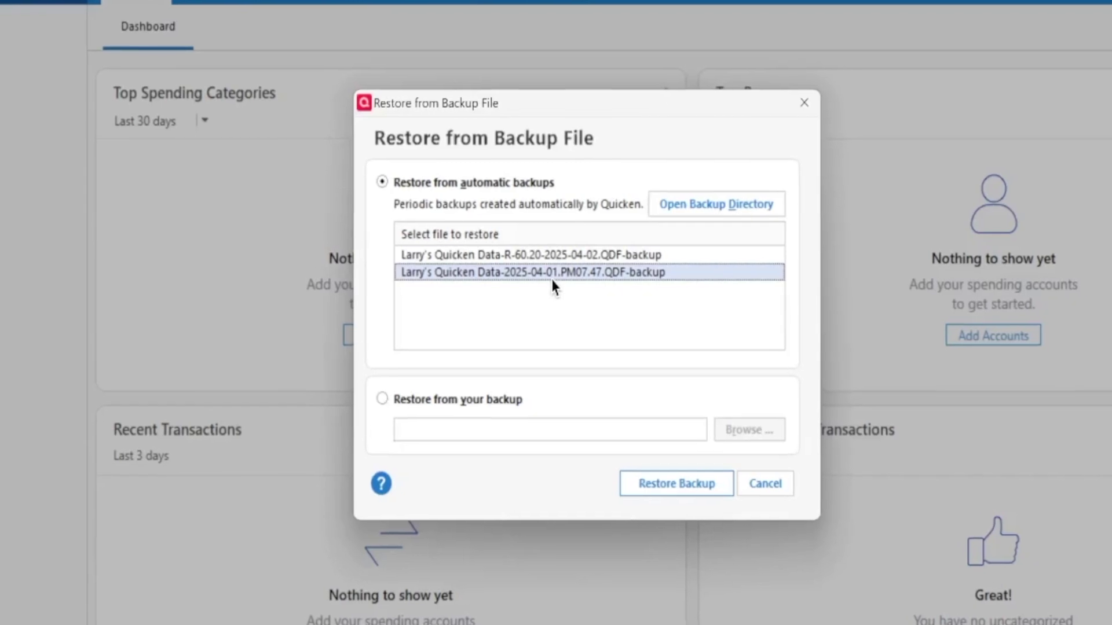
{"action": "left_click", "coordinate": [523, 260]}
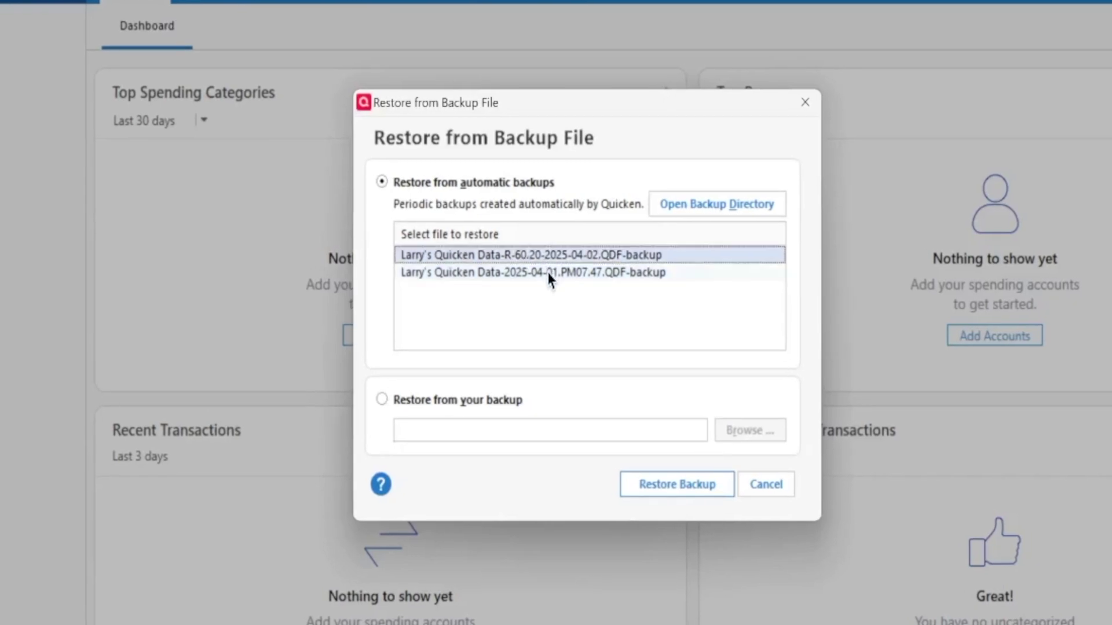
{"action": "left_click", "coordinate": [550, 273]}
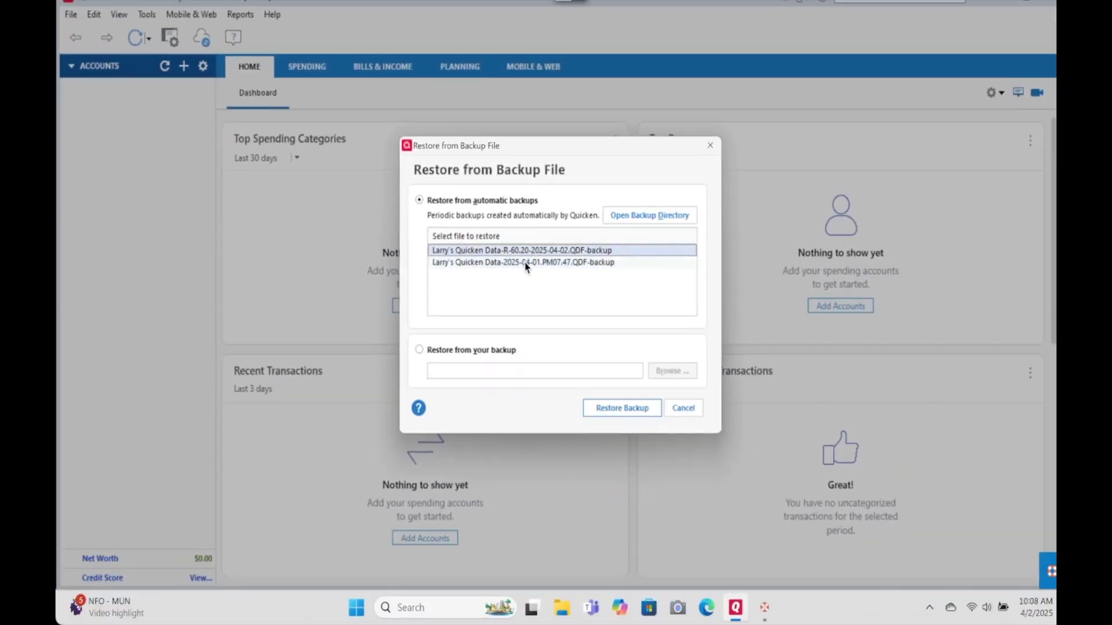
{"action": "left_click", "coordinate": [526, 263]}
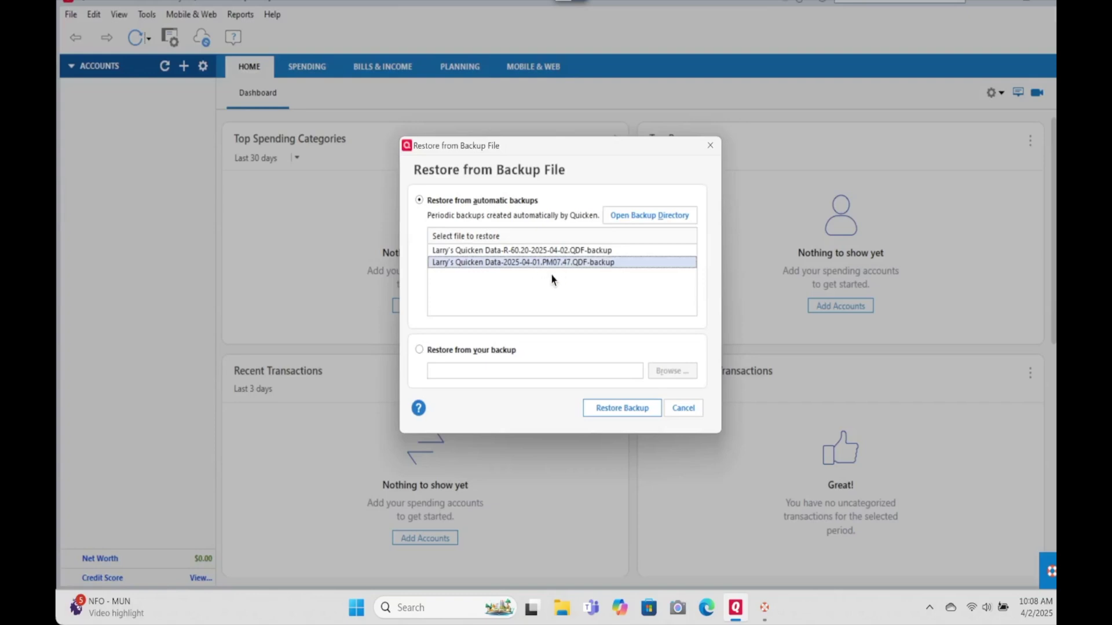
{"action": "left_click", "coordinate": [615, 410]}
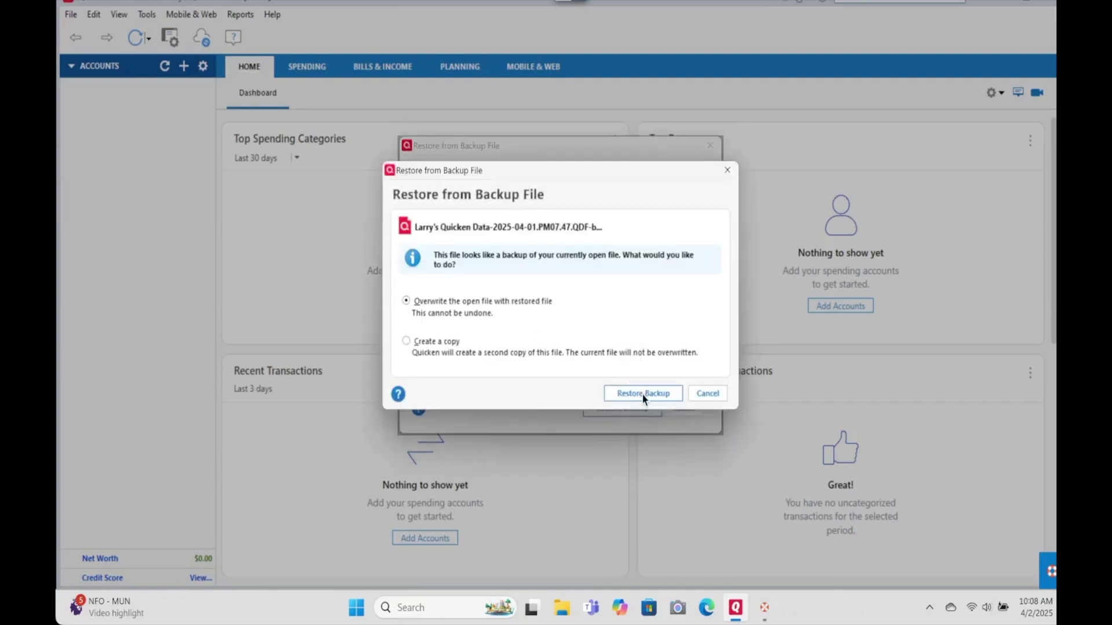
{"action": "left_click", "coordinate": [643, 396]}
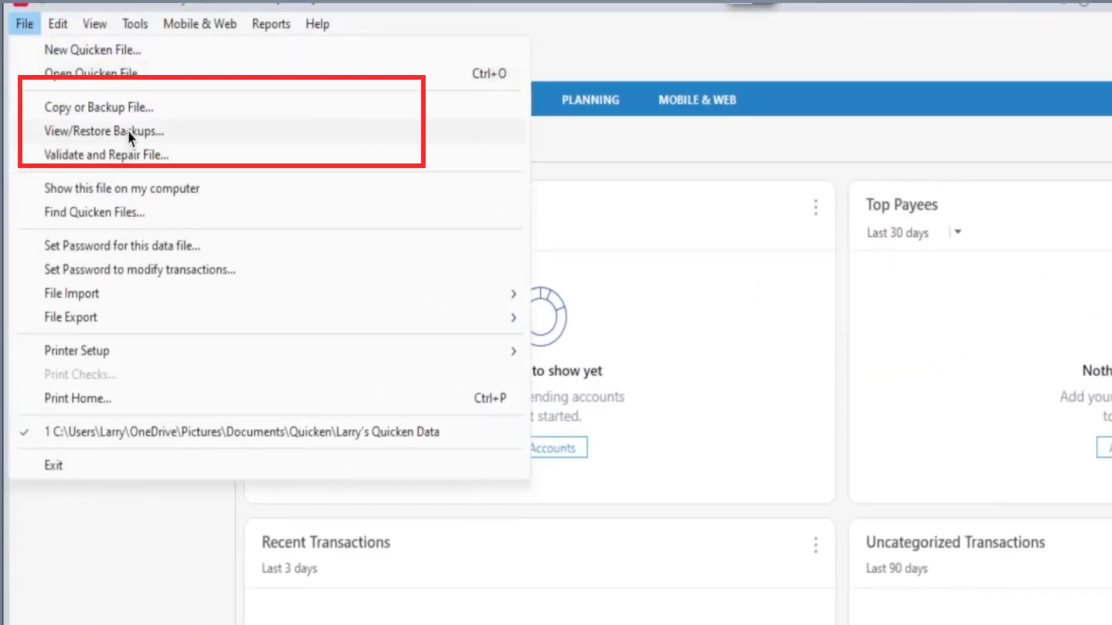
Open Quicken's backup directory in File Explorer from the Restore from Backup File dialog.
{"action": "left_click", "coordinate": [83, 134]}
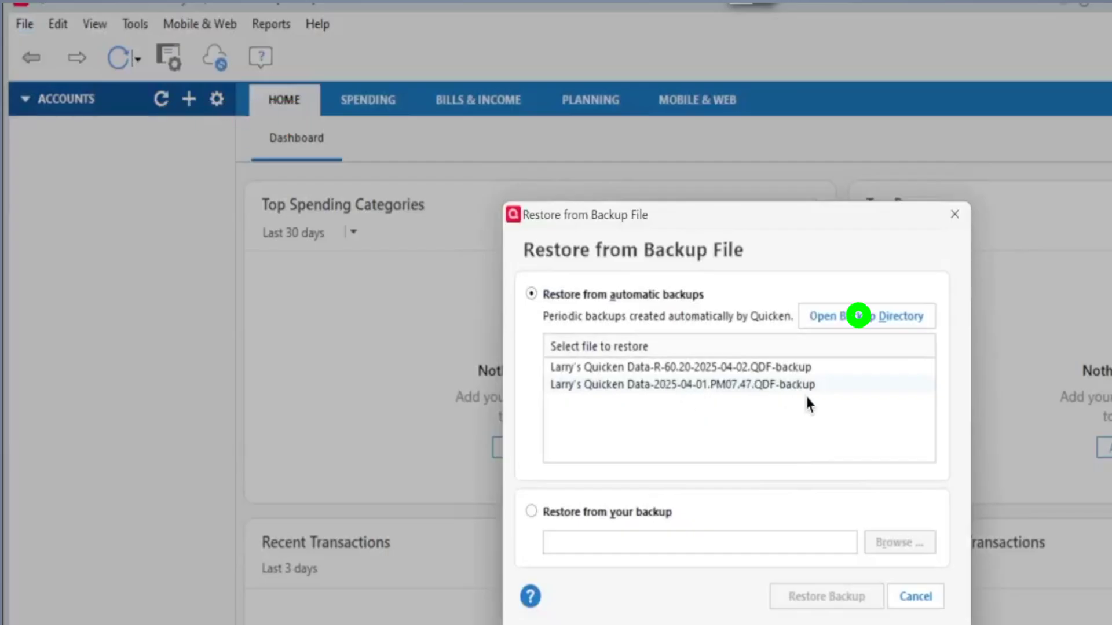
{"action": "left_click", "coordinate": [858, 318]}
{"action": "left_click", "coordinate": [857, 317]}
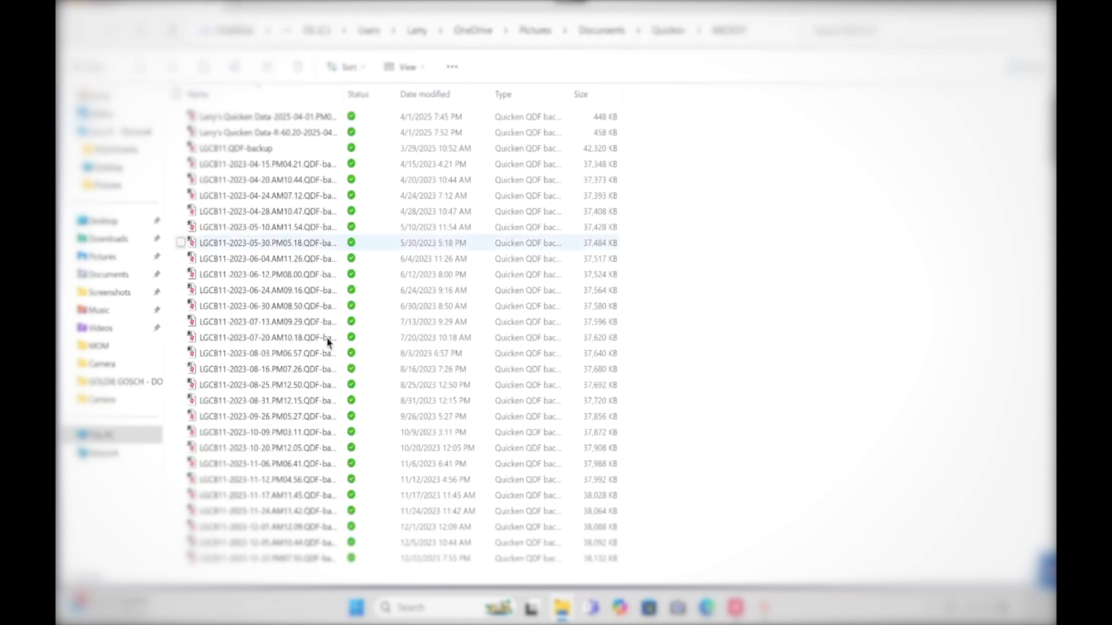
Sort the BACKUP folder by date and select the 3/29/2025 LGCB11.QDF-backup file.
{"action": "left_click", "coordinate": [328, 343]}
{"action": "left_click", "coordinate": [356, 148]}
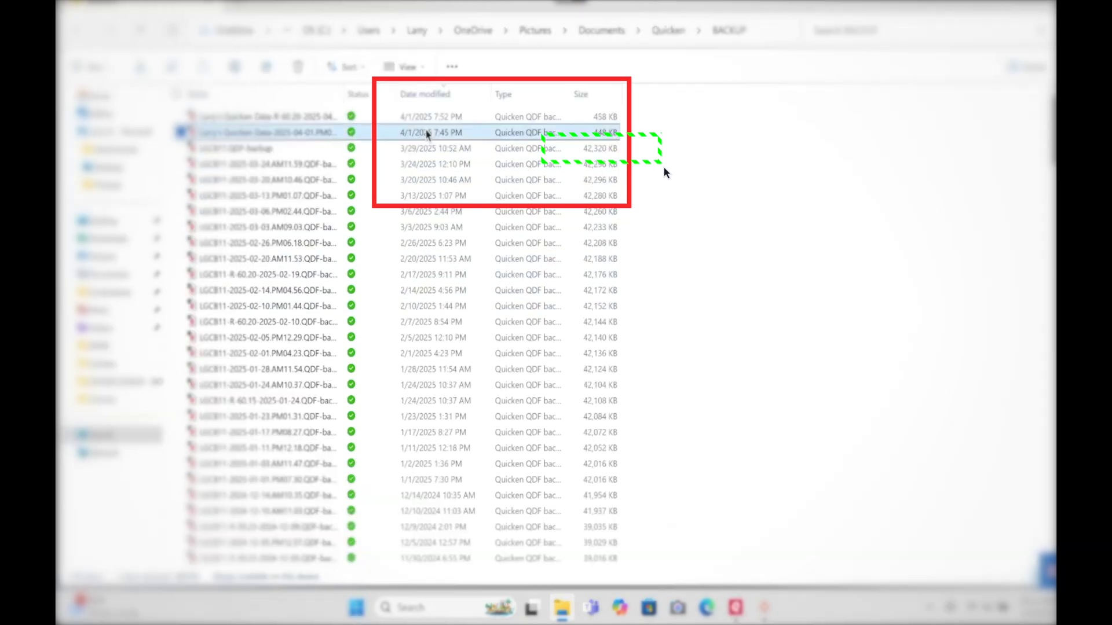
{"action": "left_click", "coordinate": [422, 150]}
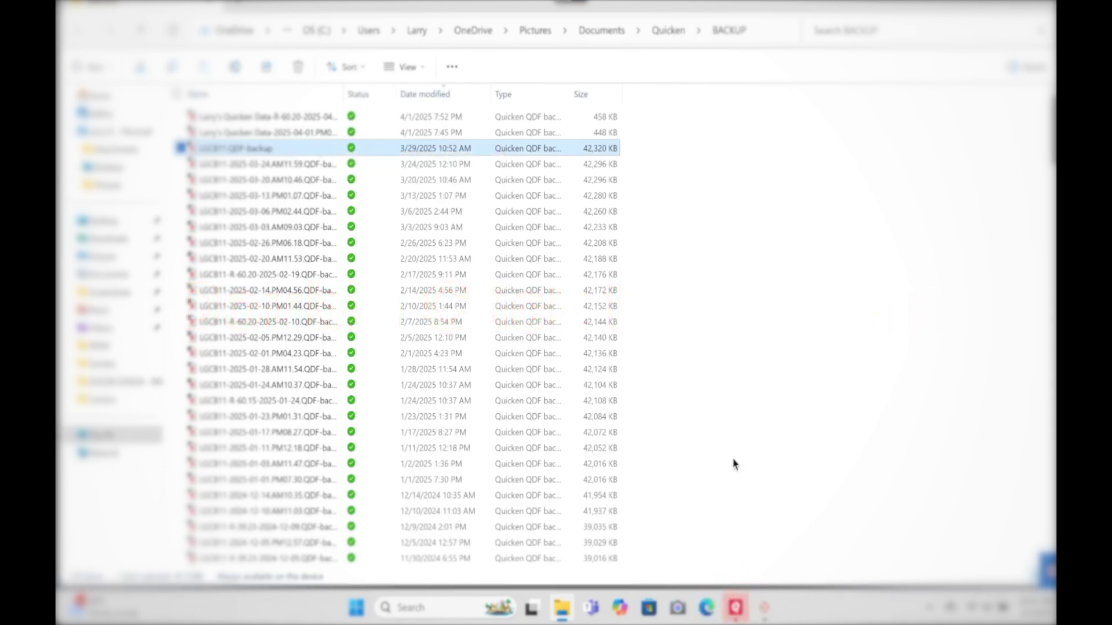
Back in Quicken, close the current file and overwrite it with the LGCB11.QDF backup.
{"action": "left_click", "coordinate": [736, 609]}
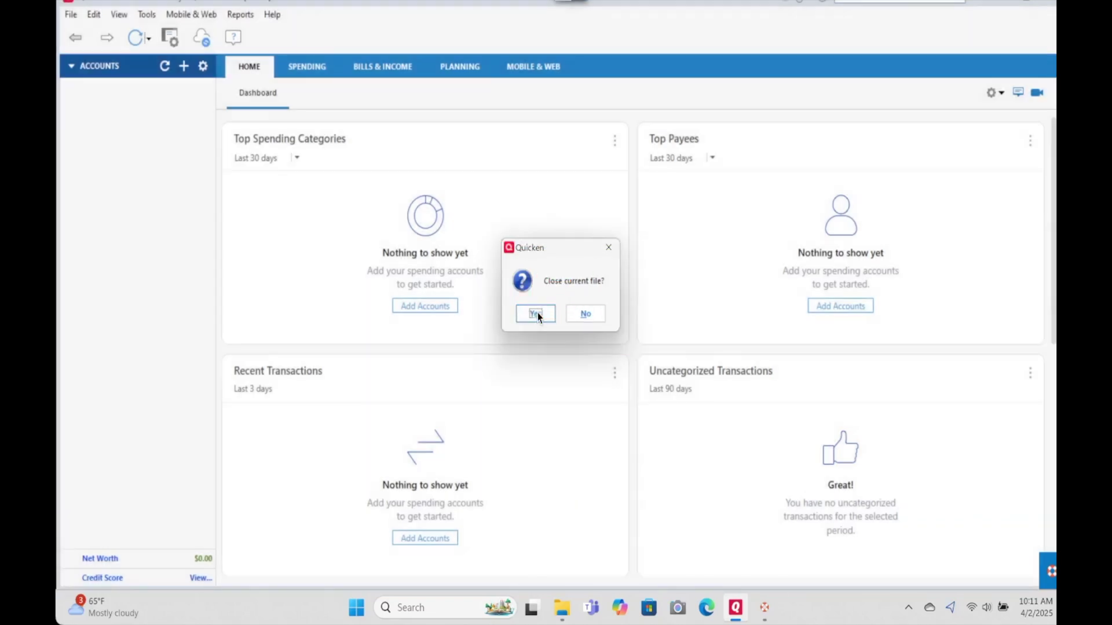
{"action": "left_click", "coordinate": [536, 314]}
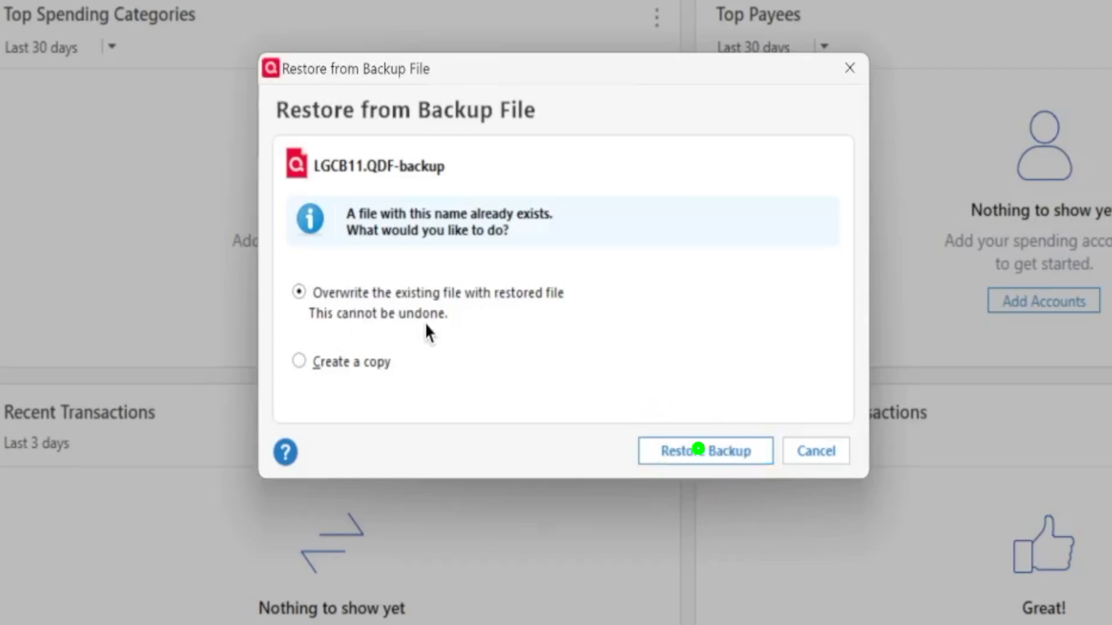
{"action": "left_click", "coordinate": [703, 451]}
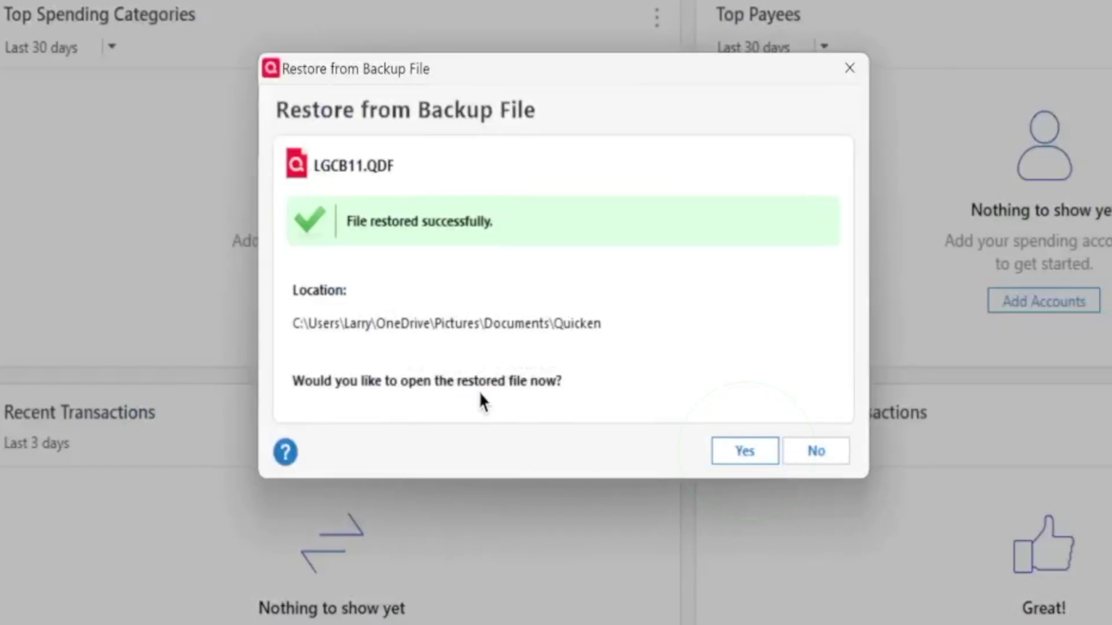
Accept the offer to open the restored LGCB11 data file now.
{"action": "left_click", "coordinate": [740, 450]}
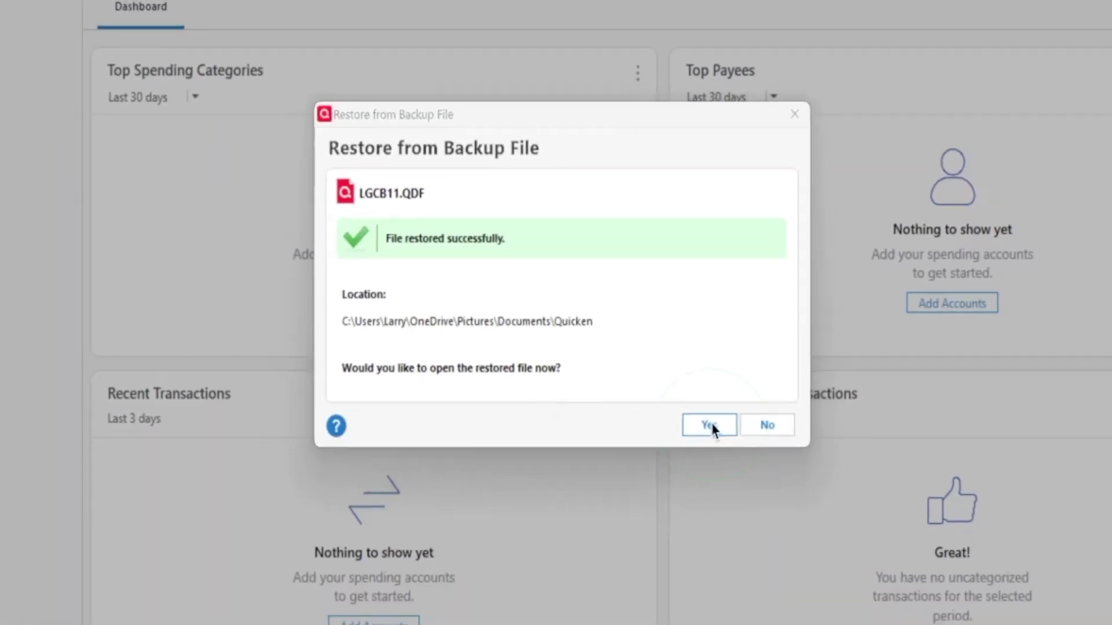